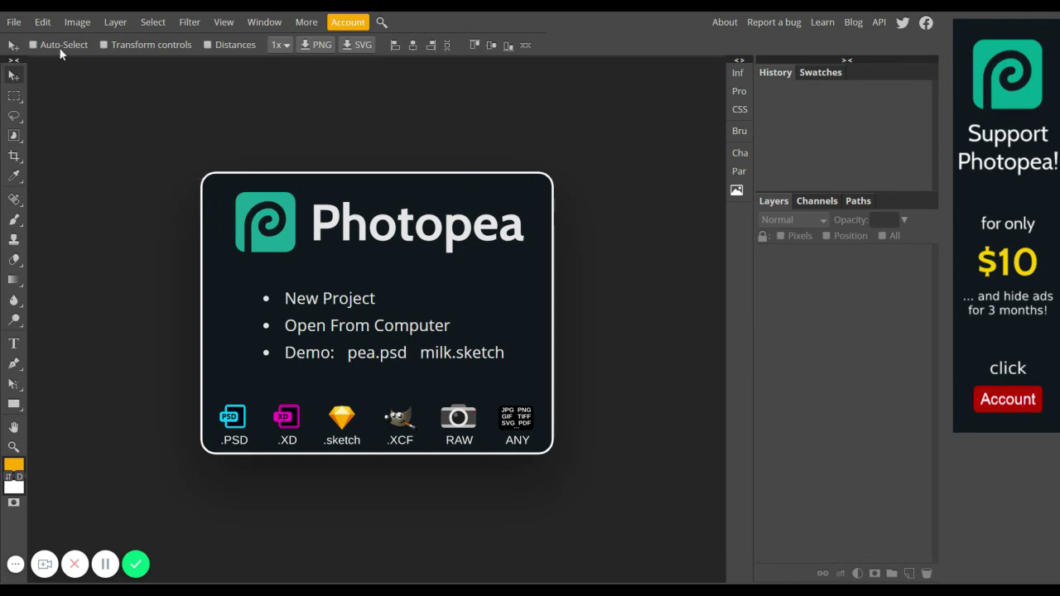
- Open the flower photo IMG_8176.psd from the computer via File > Open
click(14, 24)
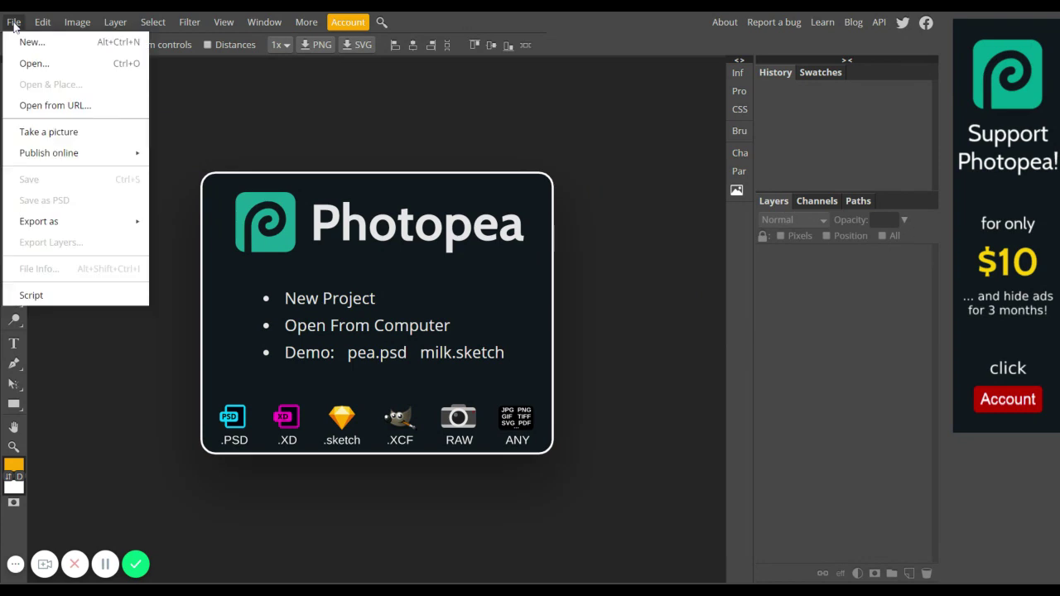
click(38, 65)
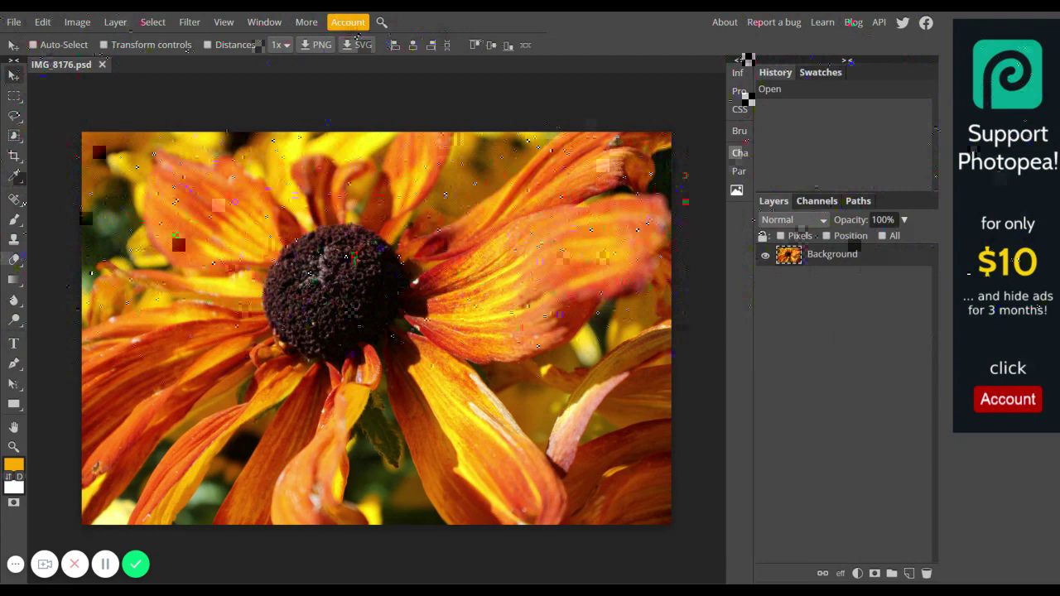
- Duplicate the Background into Layer 1 and bring up Layer > New Adjustment Layer types
key(ctrl+j)
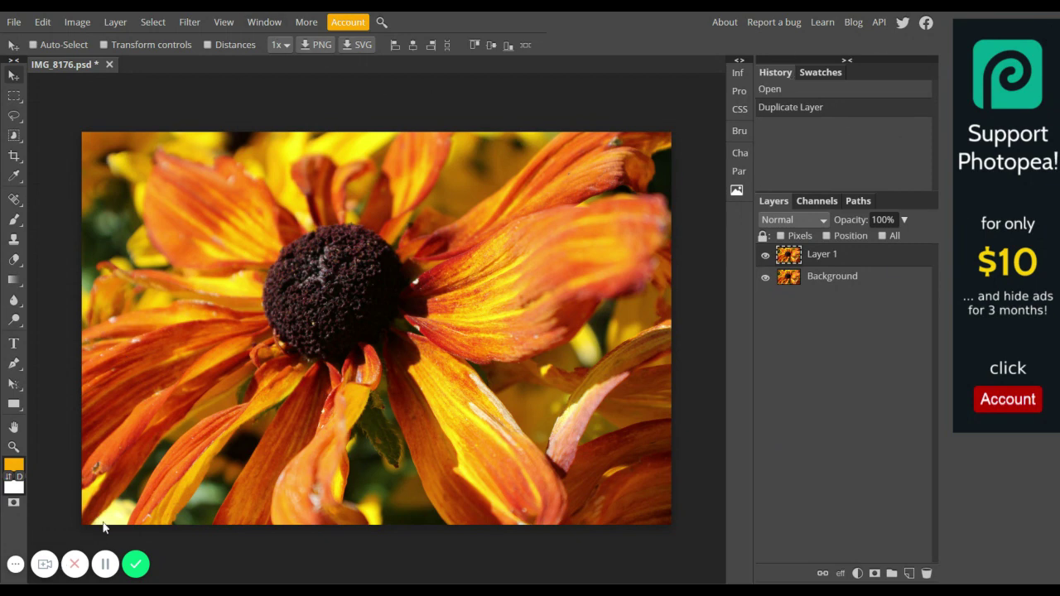
click(105, 564)
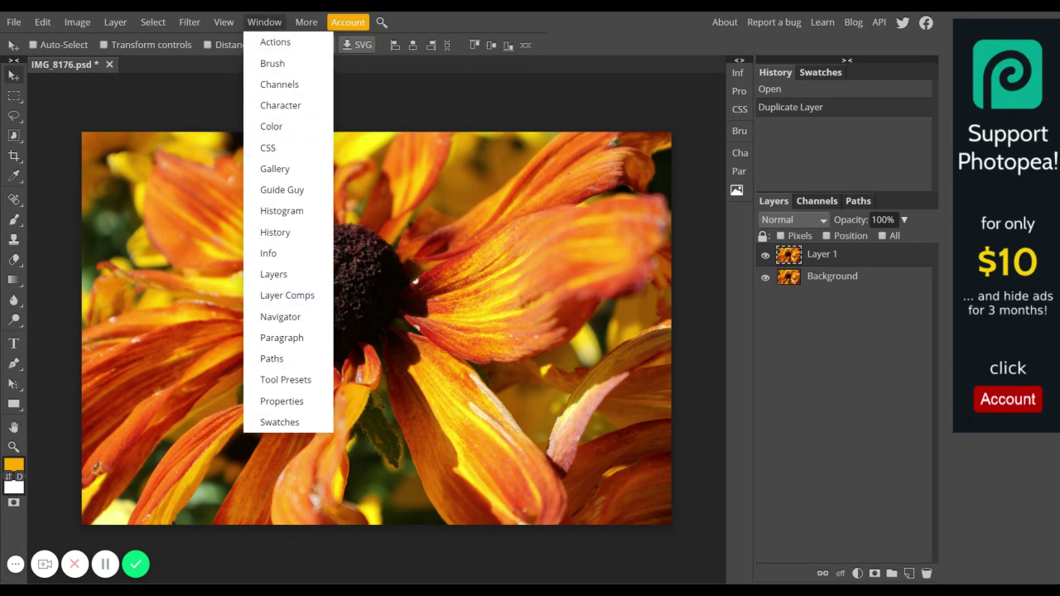
click(264, 22)
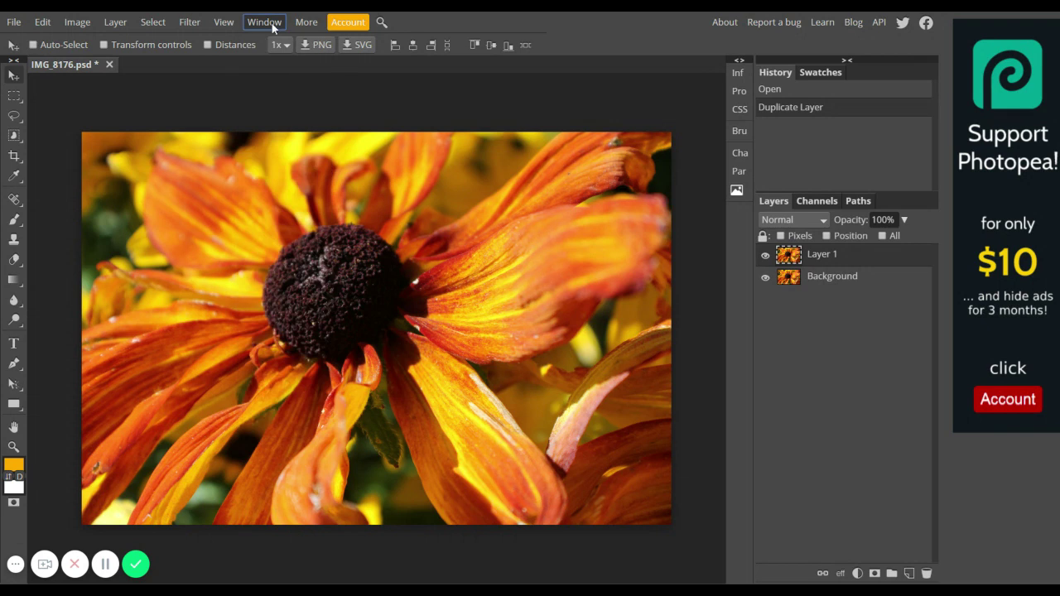
click(123, 22)
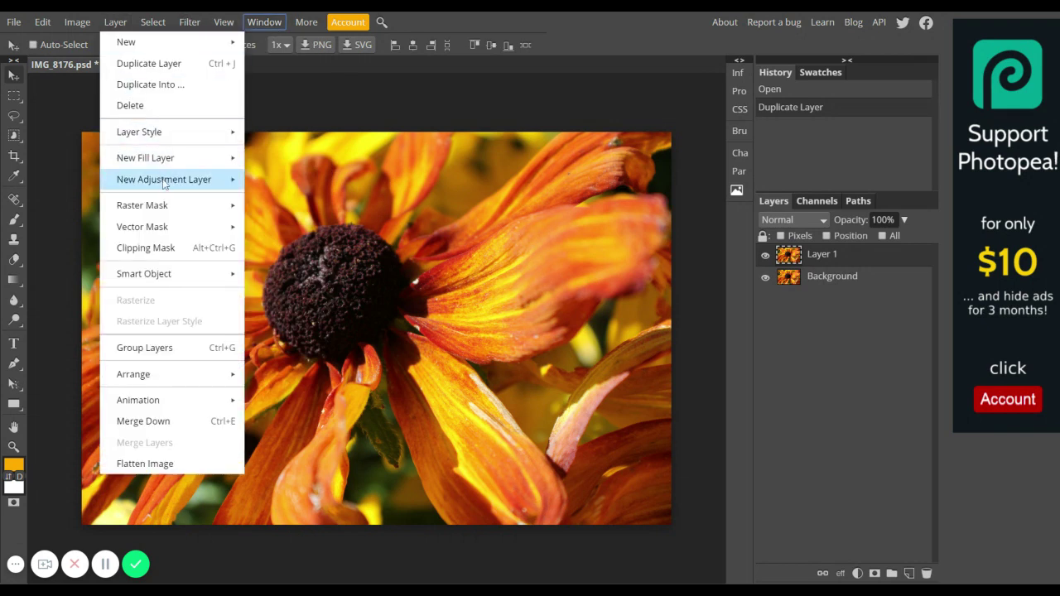
mouse_move(164, 183)
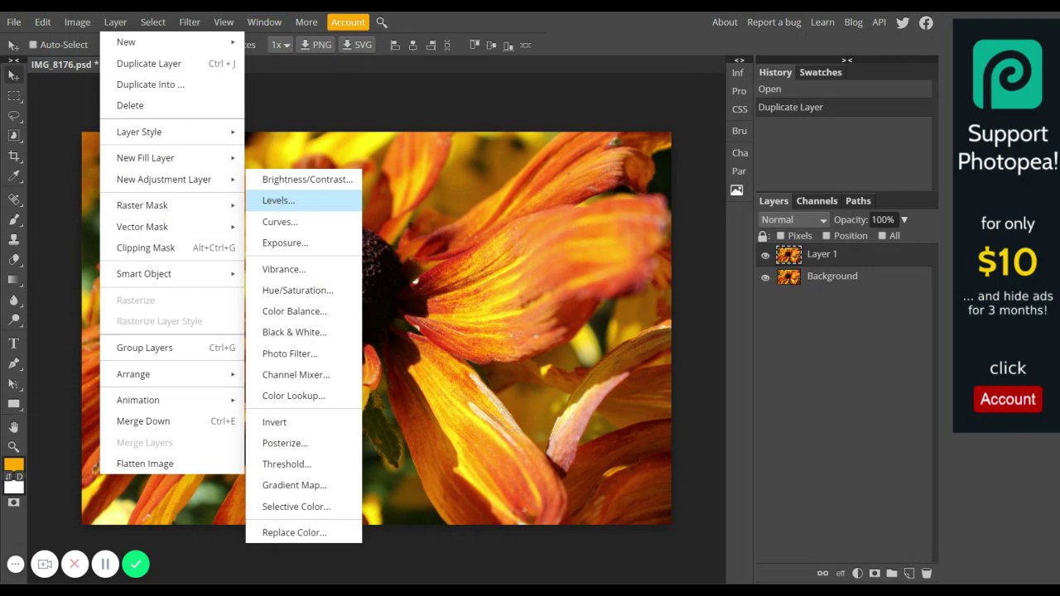
- Add a Levels adjustment layer and raise its black input level to 6
click(278, 200)
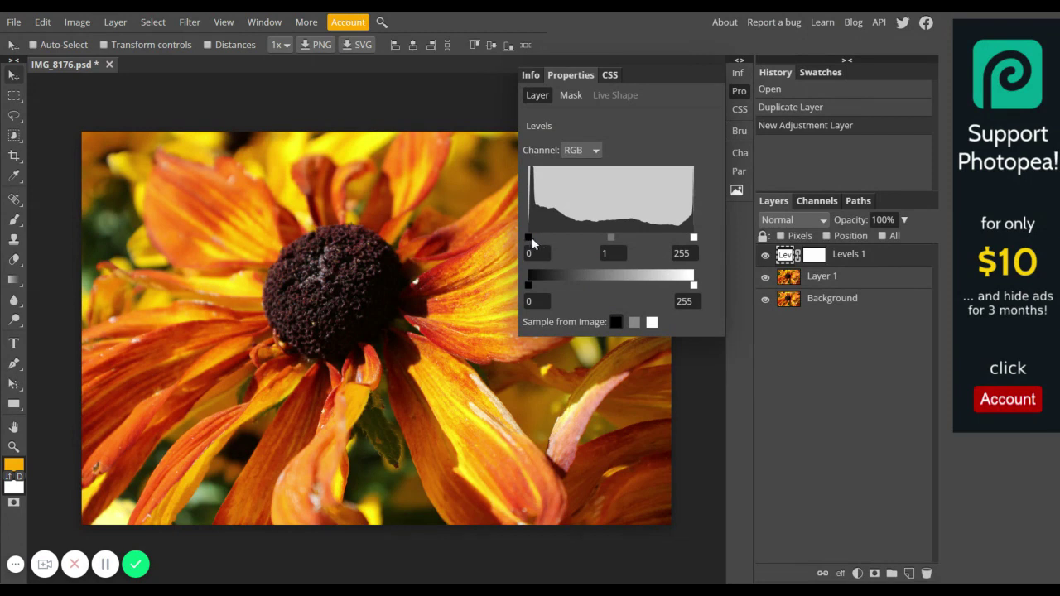
drag(532, 243, 535, 242)
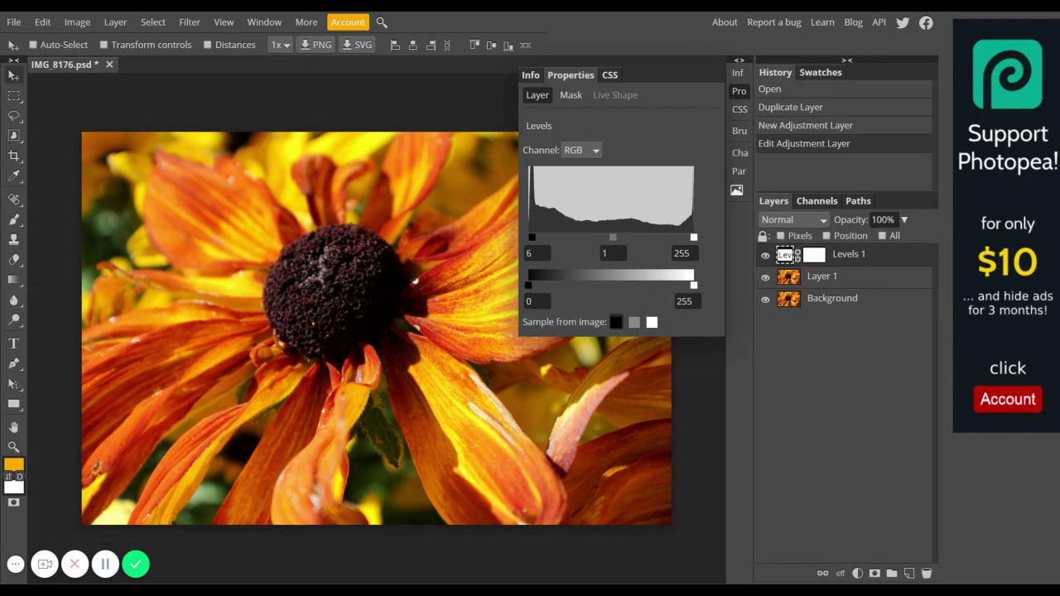
click(741, 63)
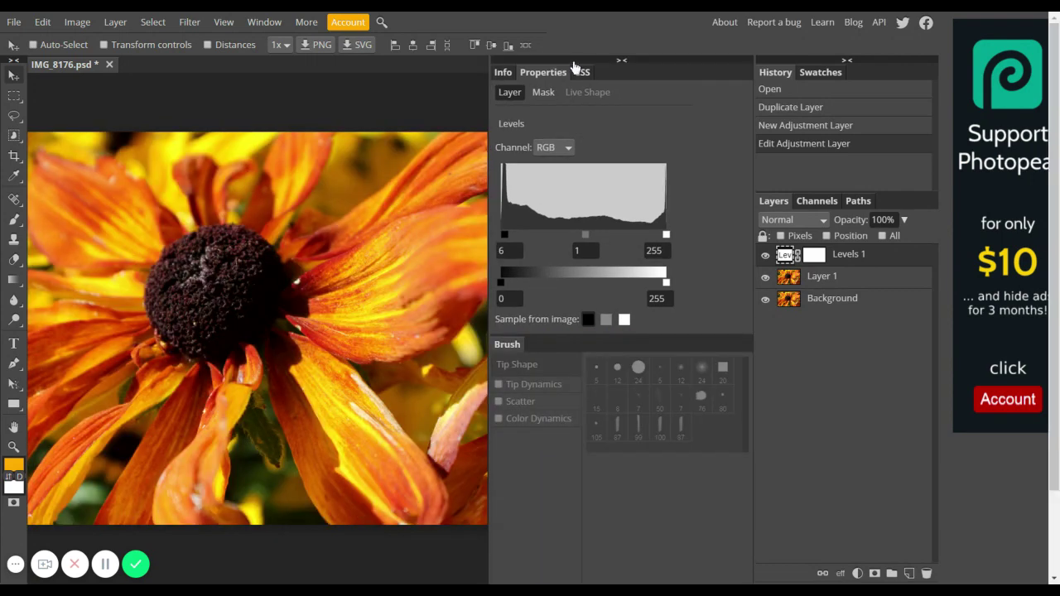
click(624, 64)
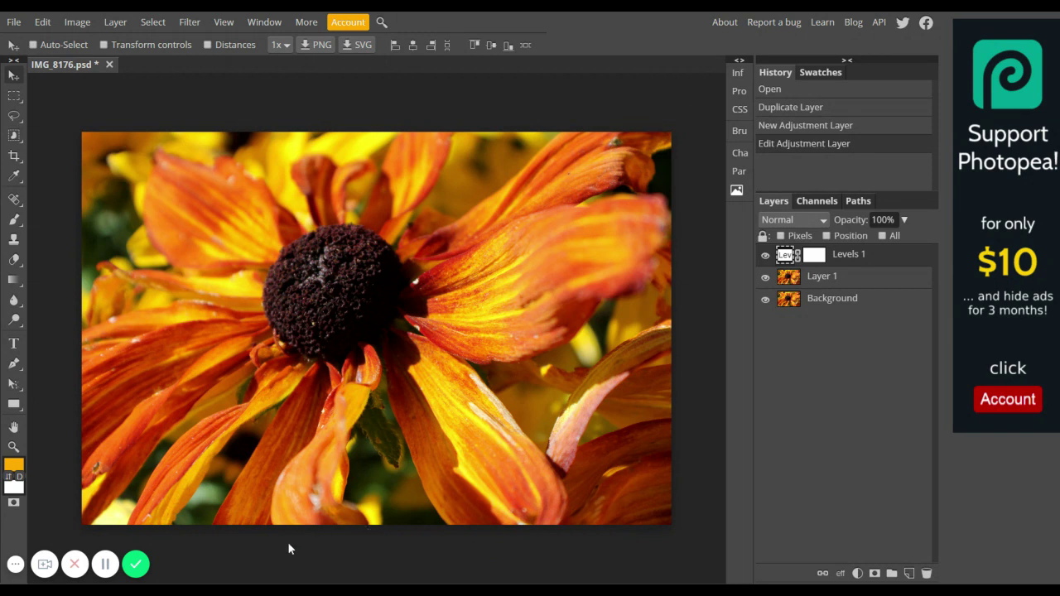
- Place the signature image, move it to the bottom-right corner, and scale it to 28%
click(15, 24)
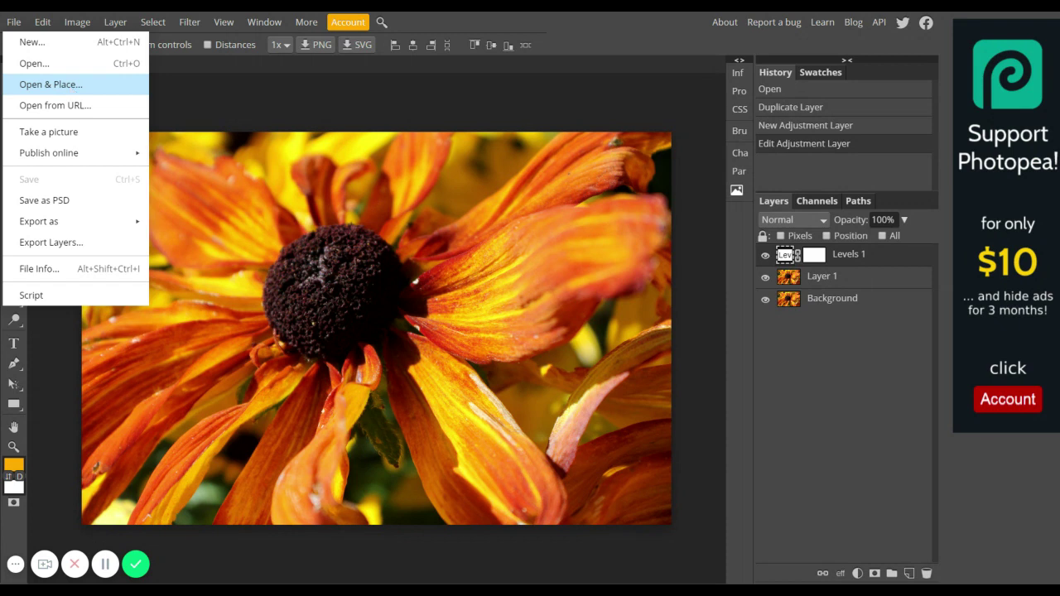
click(70, 87)
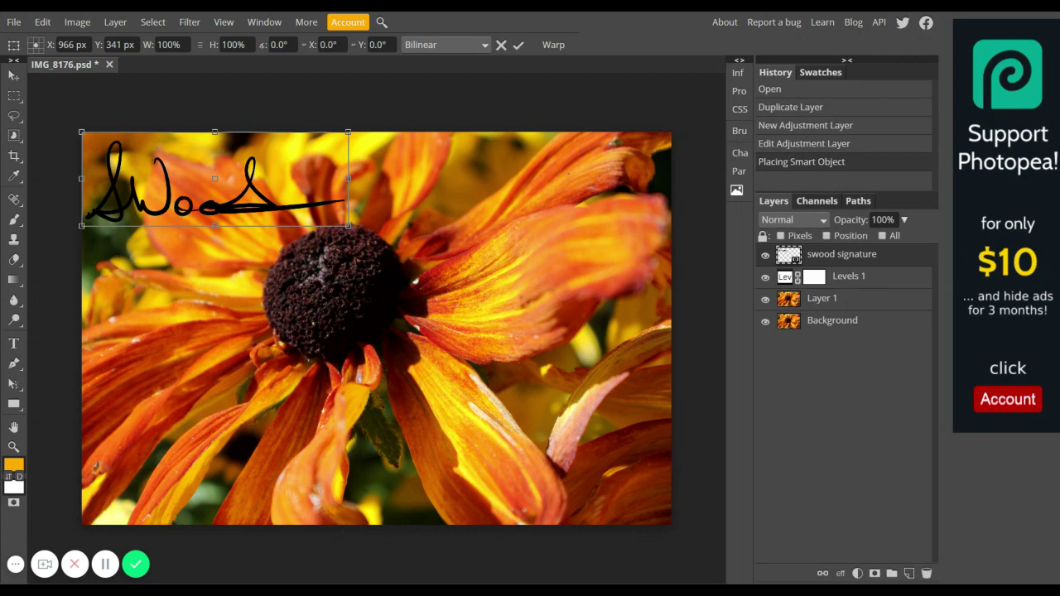
drag(309, 167, 582, 376)
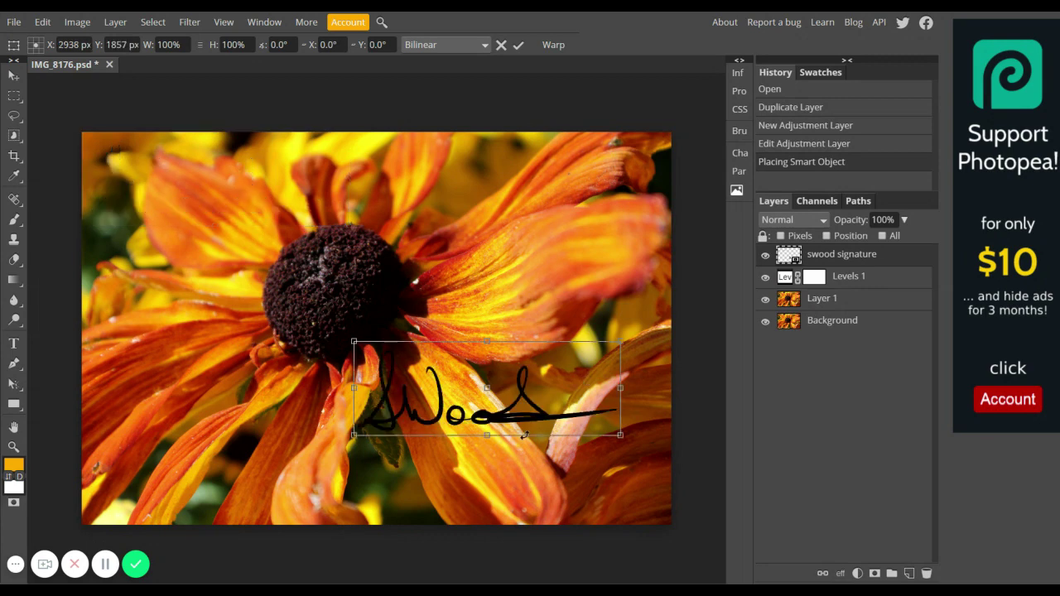
mouse_move(619, 434)
mouse_down()
mouse_move(542, 407)
mouse_move(509, 371)
mouse_move(427, 367)
mouse_move(543, 460)
mouse_move(667, 512)
mouse_move(649, 504)
mouse_up()
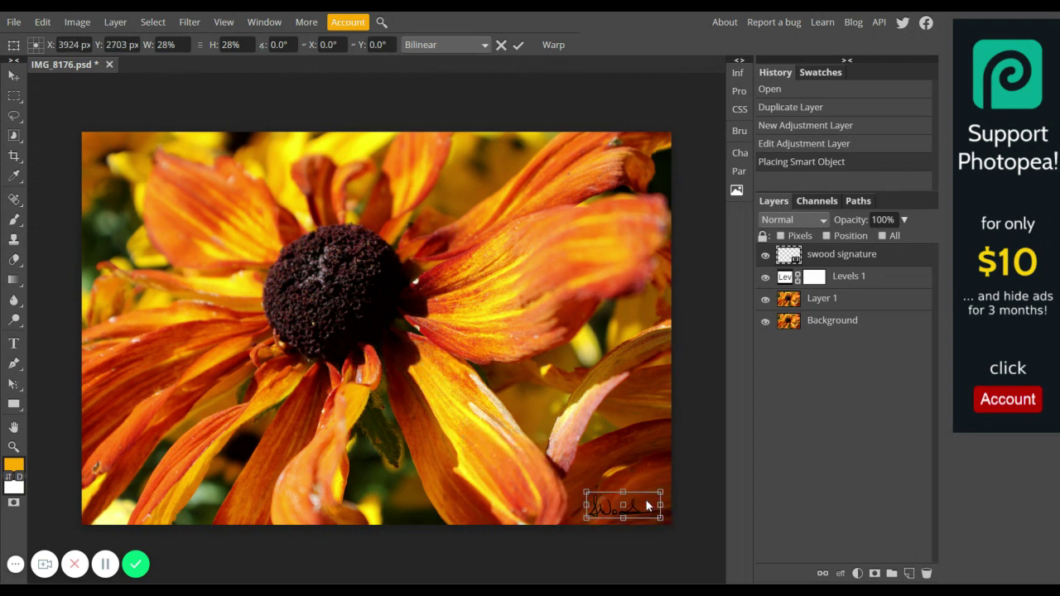
click(519, 45)
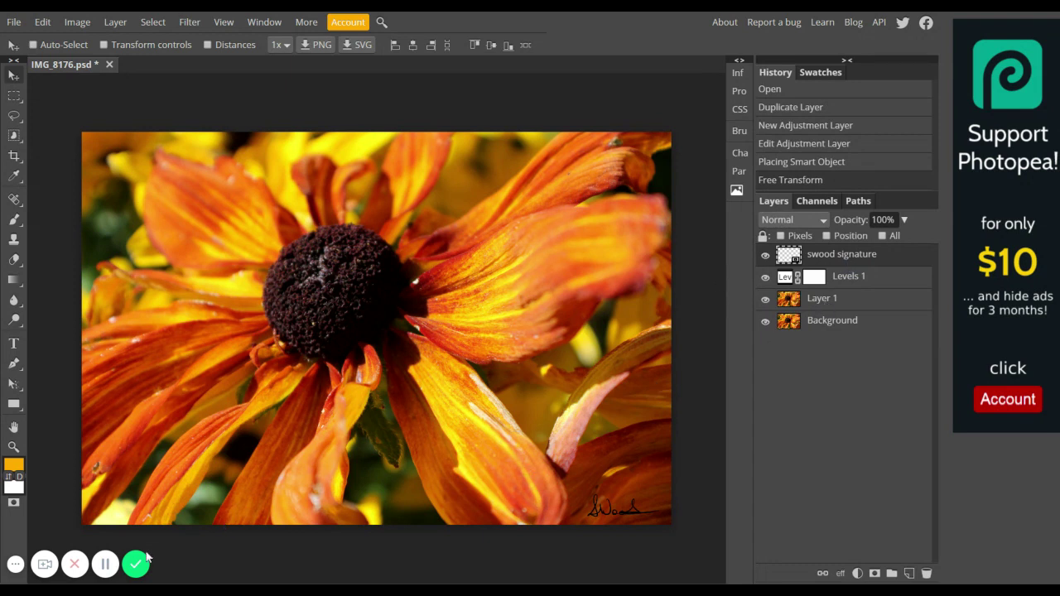
- Invert the signature to white and set its layer opacity to 57%
key(ctrl+i)
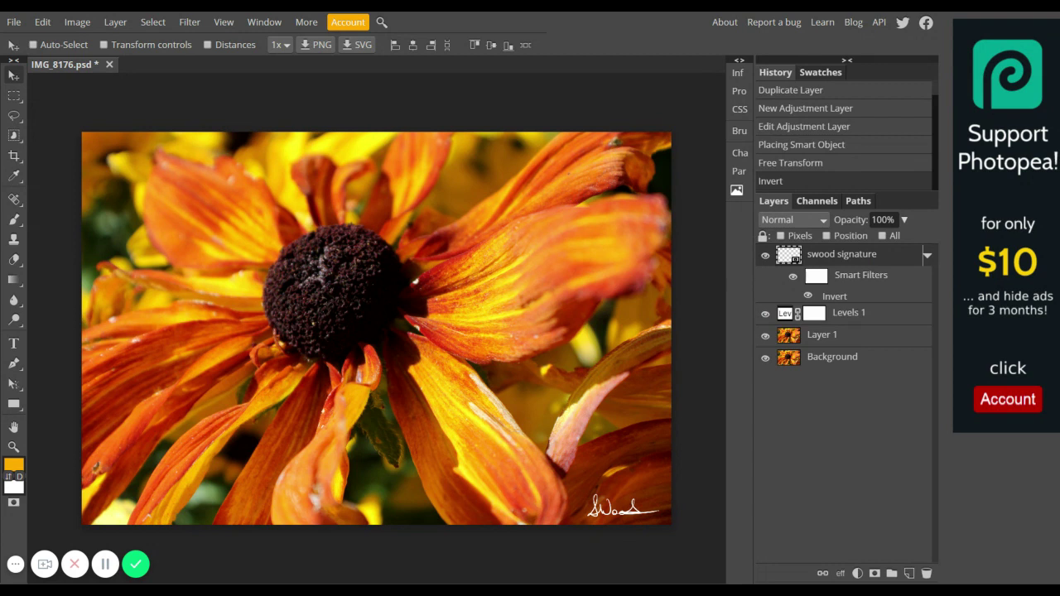
click(905, 220)
key(8)
key(7)
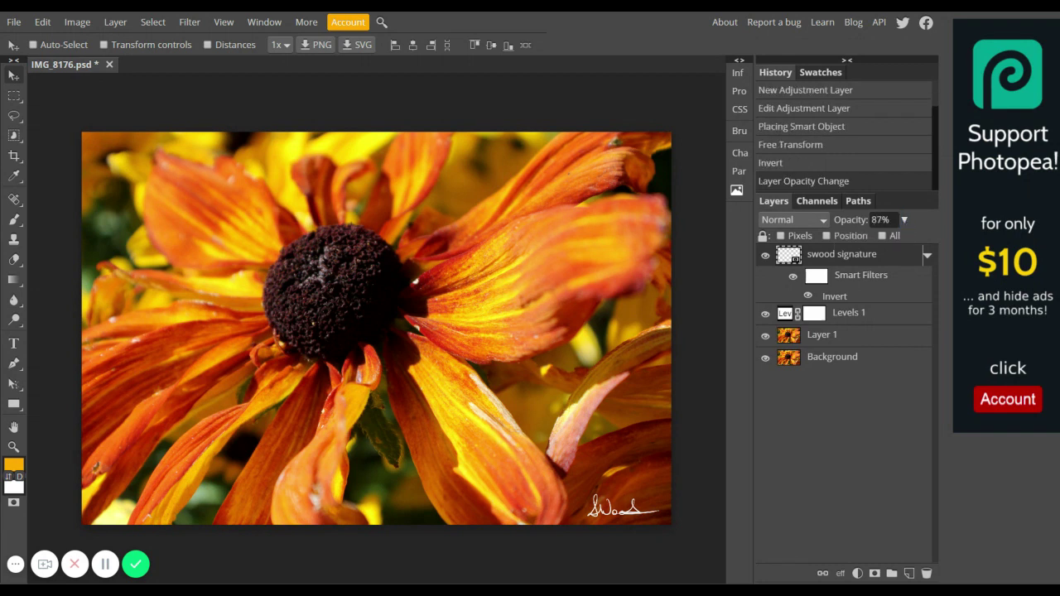
key(8)
key(1)
key(7)
key(6)
key(6)
key(3)
key(5)
key(7)
- Start a JPG export through File > Export as > JPG
click(14, 23)
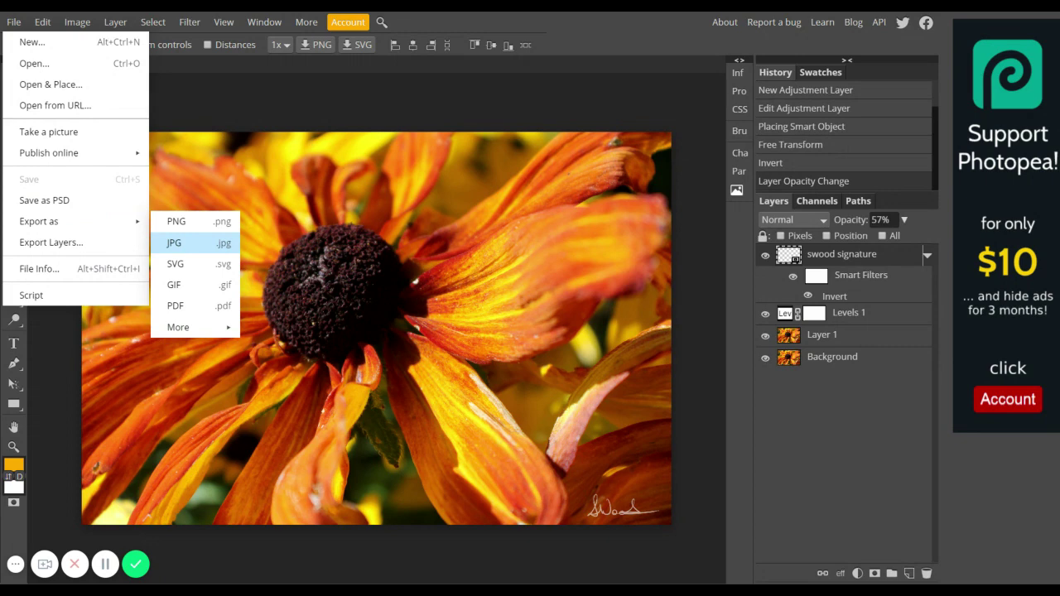
click(190, 243)
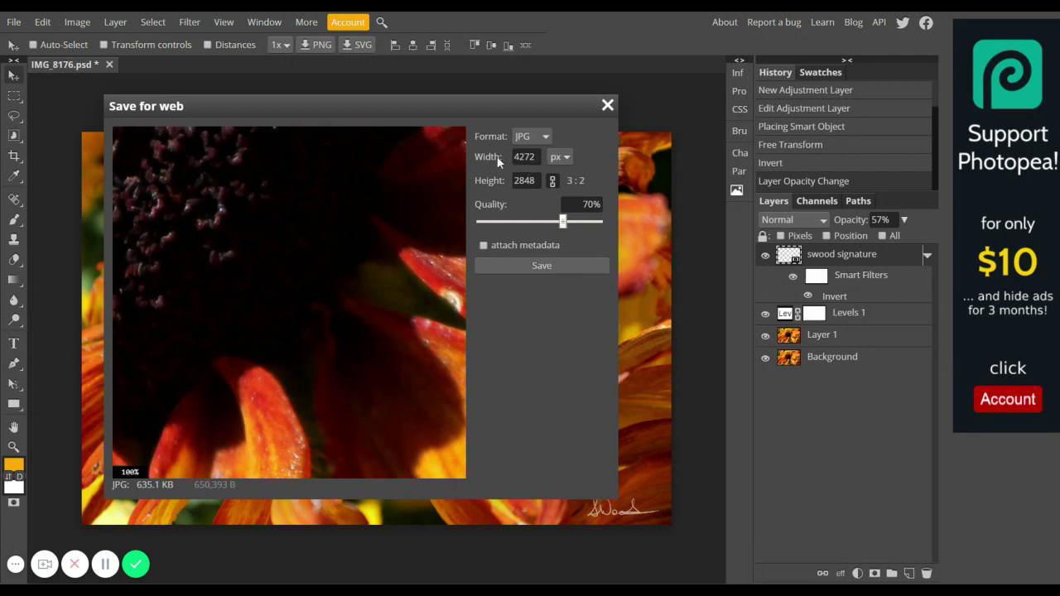
- Export the JPG at 800 px width (800 × 533) and 90% quality
key(End)
click(535, 156)
key(BackSpace)
key(BackSpace)
key(BackSpace)
text(800)
key(Tab)
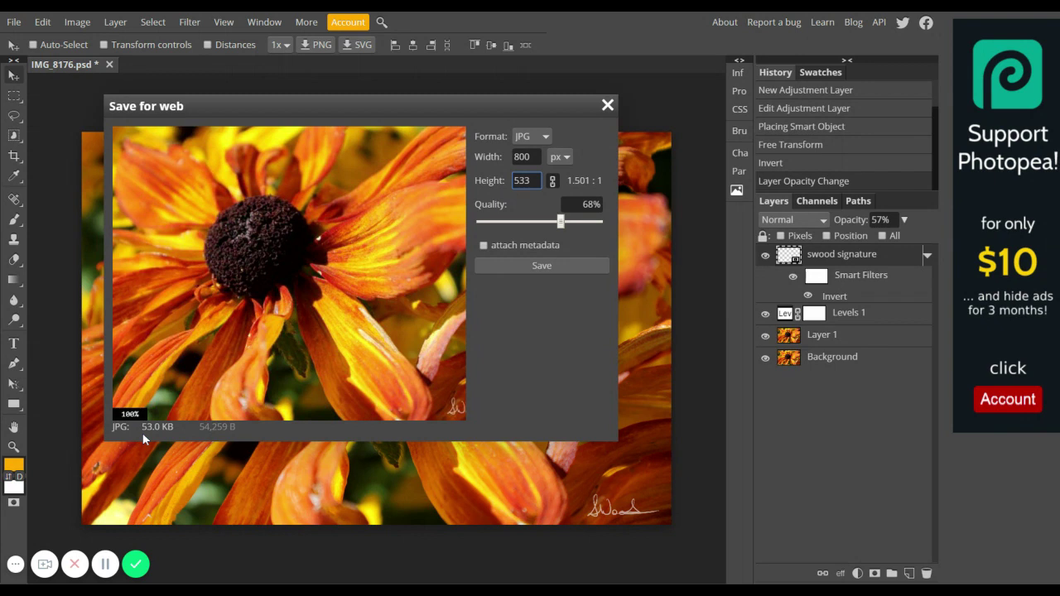
drag(561, 222, 540, 221)
click(595, 222)
click(547, 267)
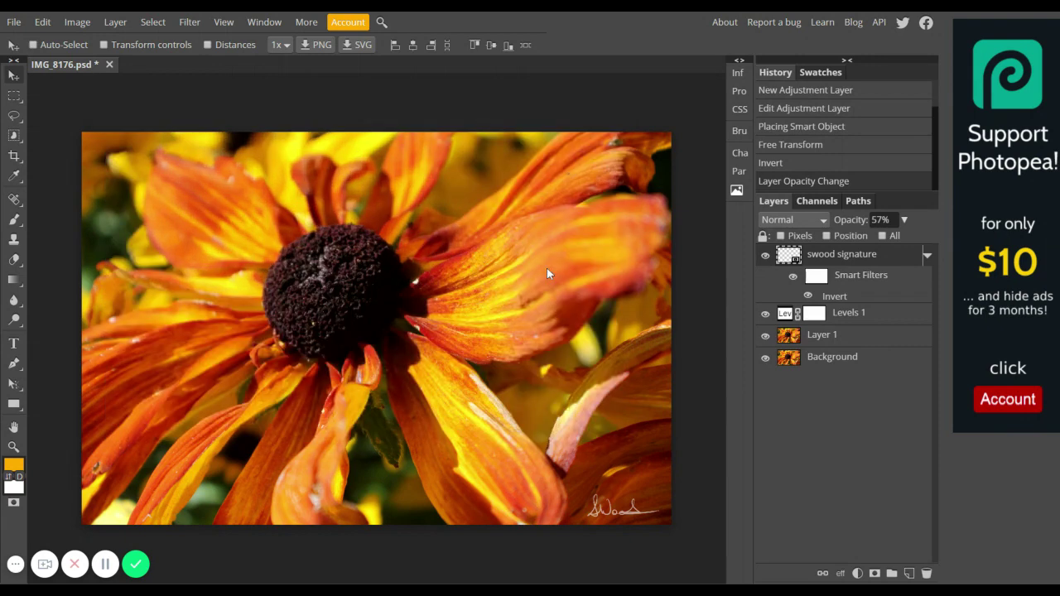